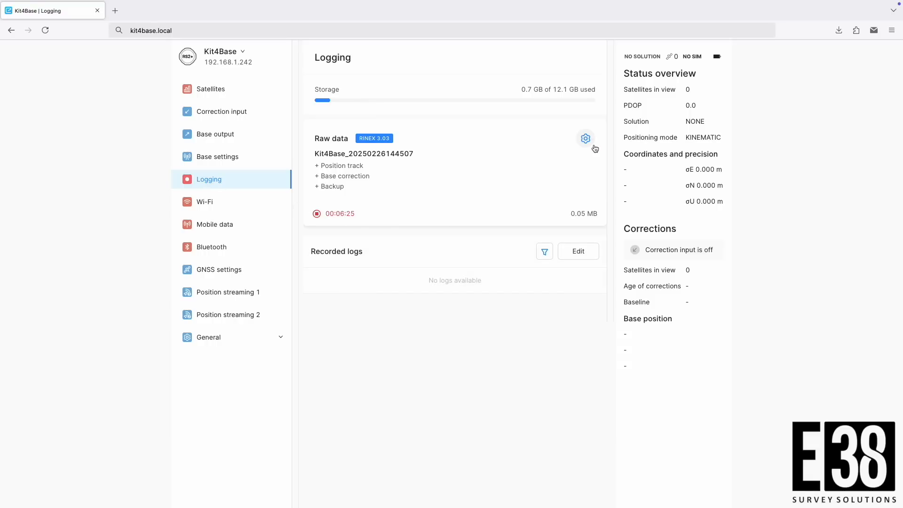
# - Open the Kit4Base raw data logging settings and review the RINEX format, log splitting, additional logs and common settings
pyautogui.click(588, 140)
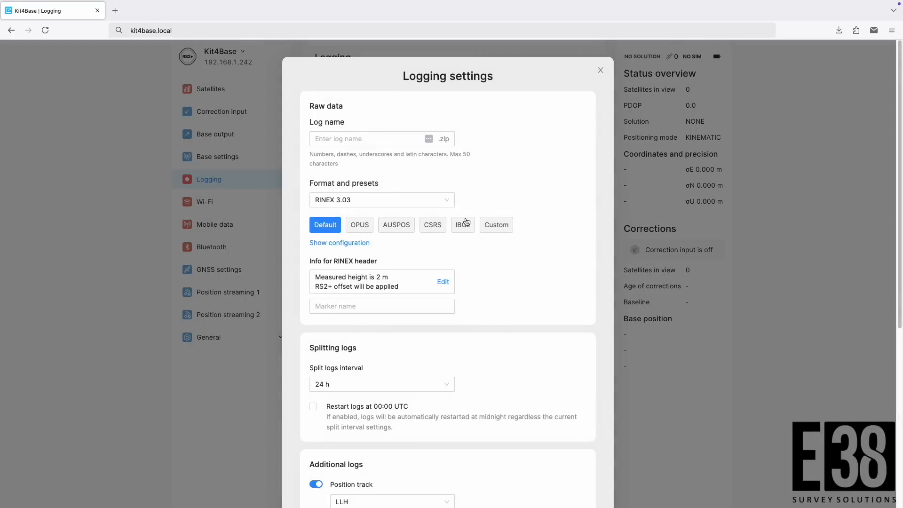
pyautogui.scroll(-2, 368, 194)
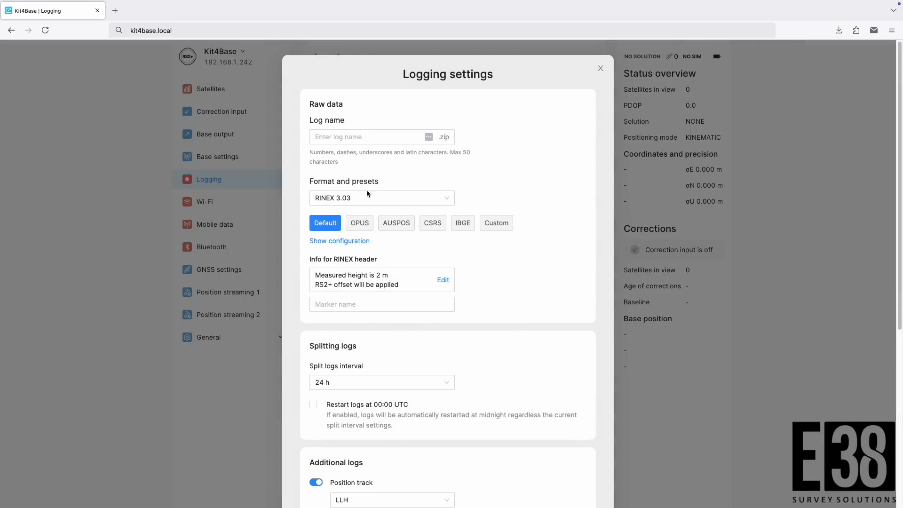
pyautogui.scroll(-3, 367, 273)
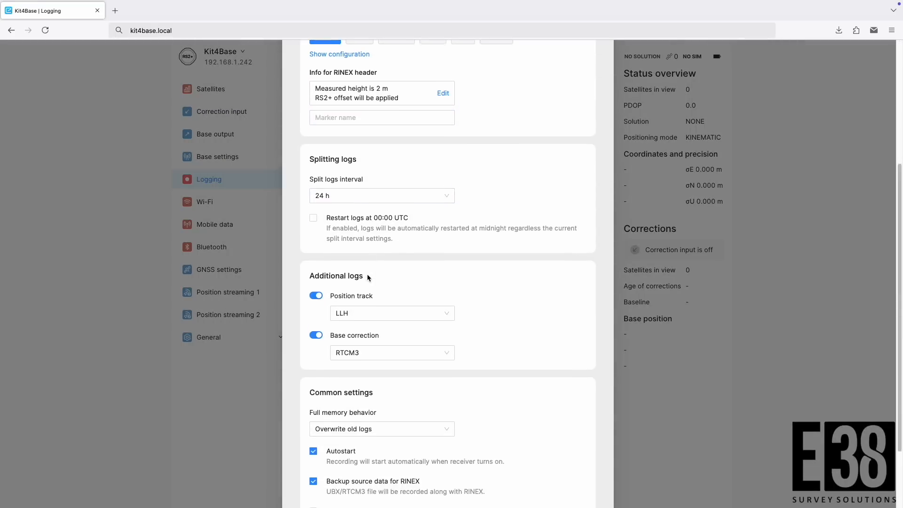
pyautogui.scroll(-1, 368, 279)
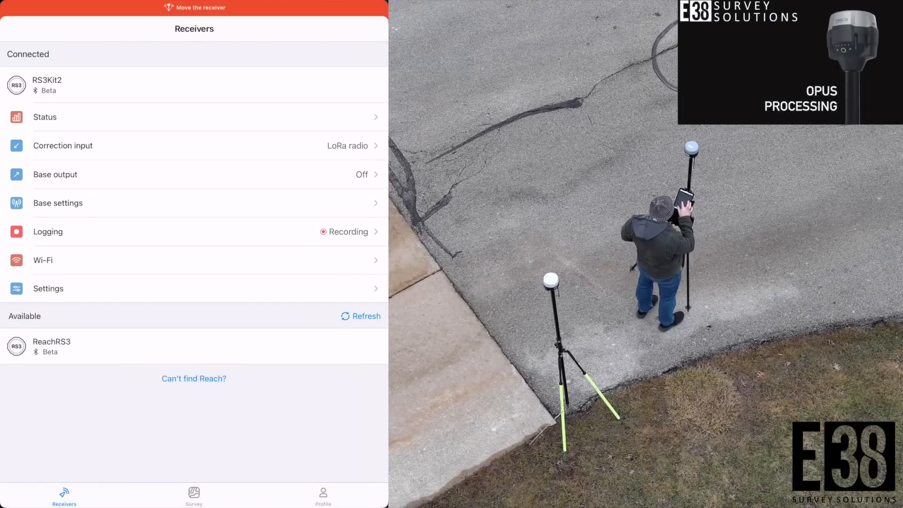
# - In the Emlid Flow survey, begin a new point and turn off tilt compensation with 5-second averaging, saving the survey settings
pyautogui.click(194, 496)
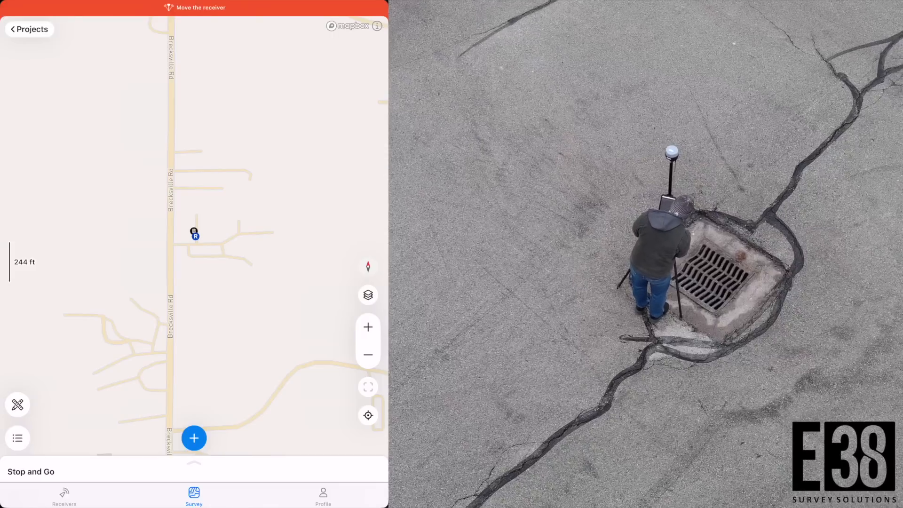
pyautogui.click(194, 438)
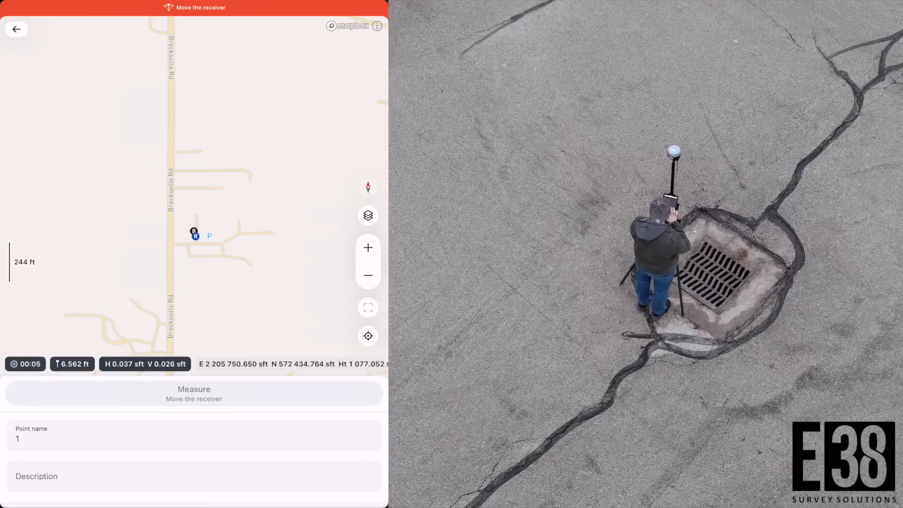
pyautogui.click(25, 364)
pyautogui.click(365, 59)
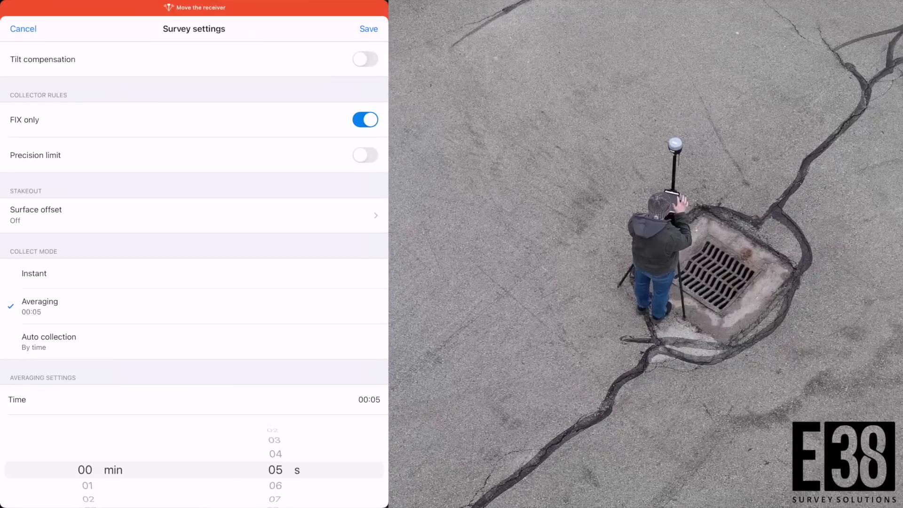
pyautogui.click(368, 28)
# - Measure points 1 to 8 one after another at the parking lot's storm drain grates
pyautogui.click(194, 393)
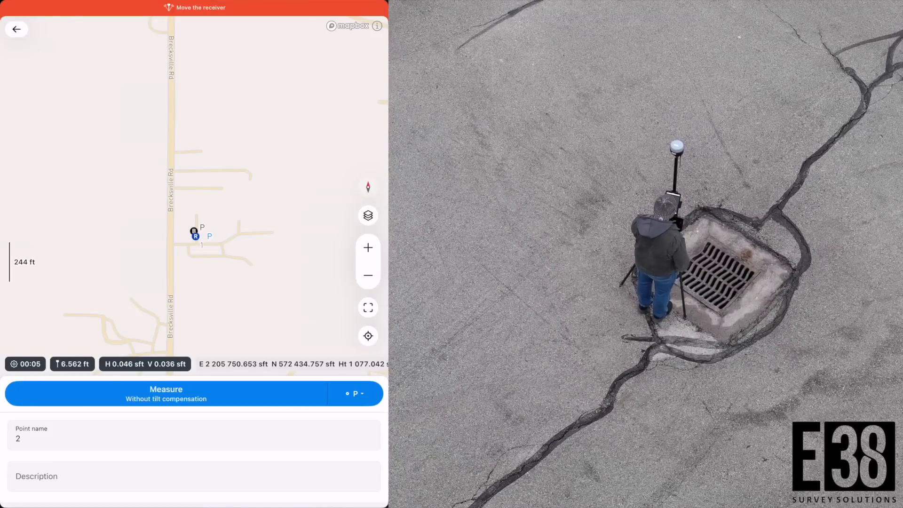
pyautogui.click(193, 393)
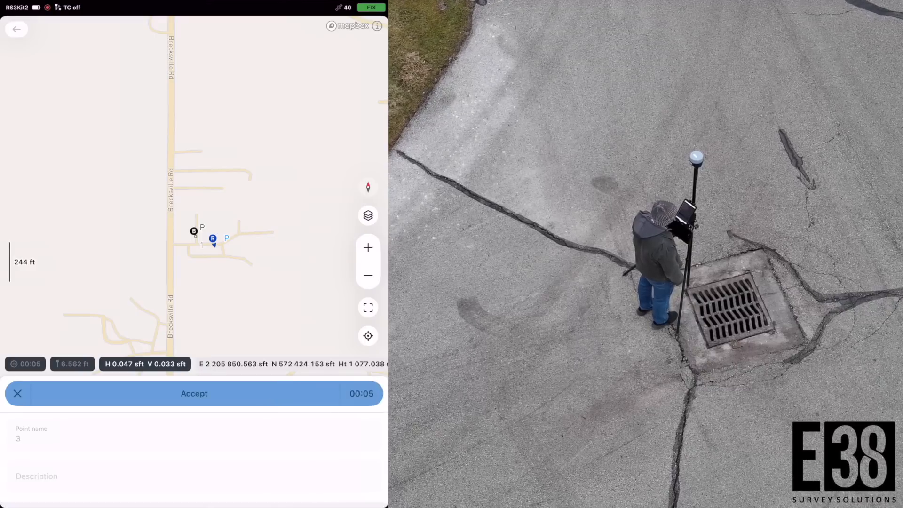
pyautogui.click(166, 394)
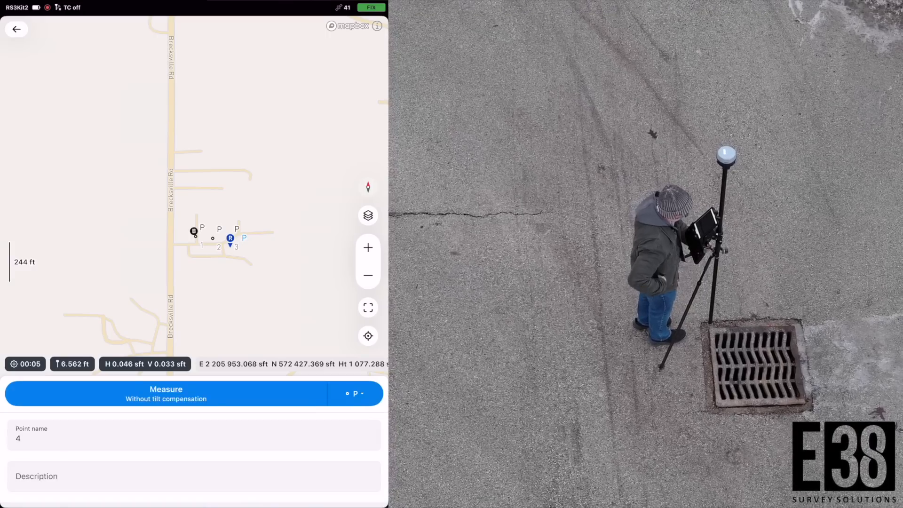
pyautogui.click(166, 393)
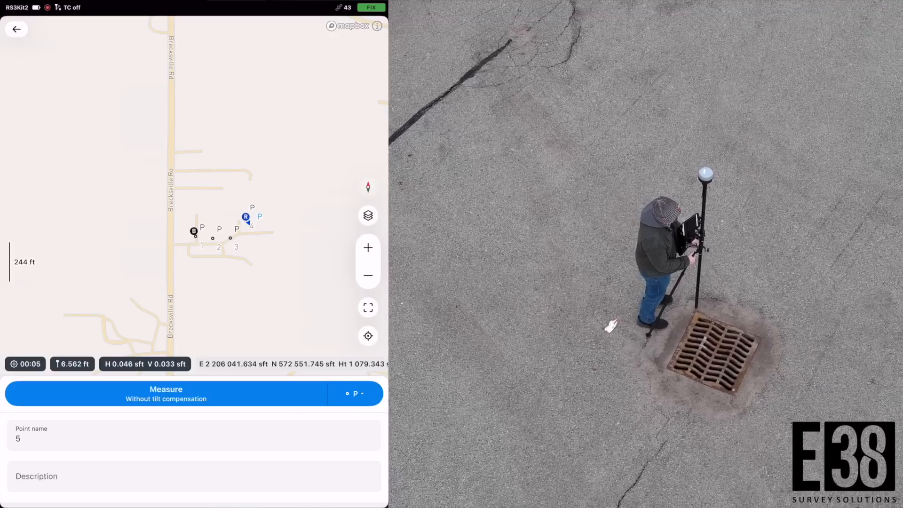
pyautogui.click(167, 393)
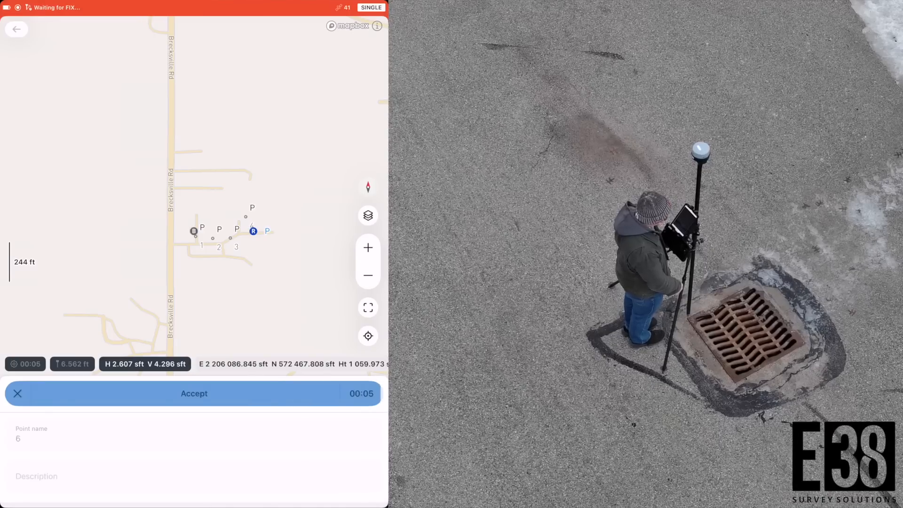
pyautogui.click(166, 393)
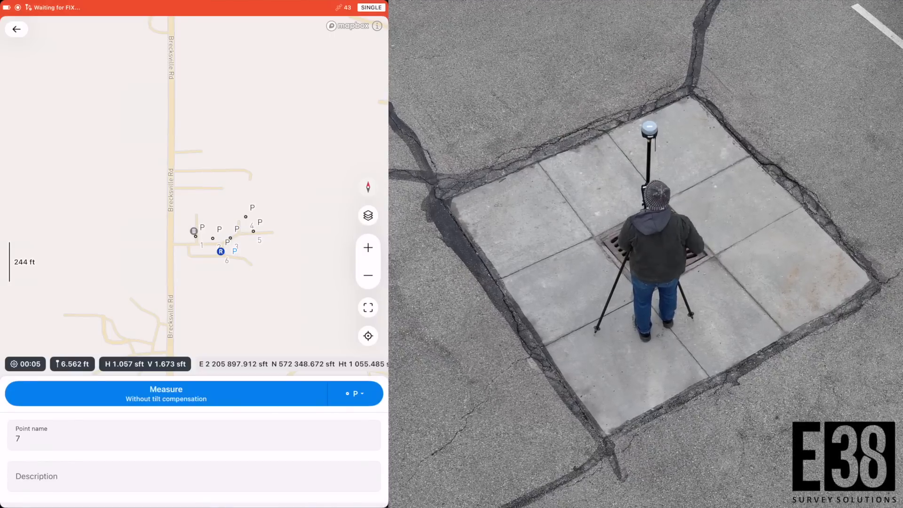
pyautogui.click(166, 393)
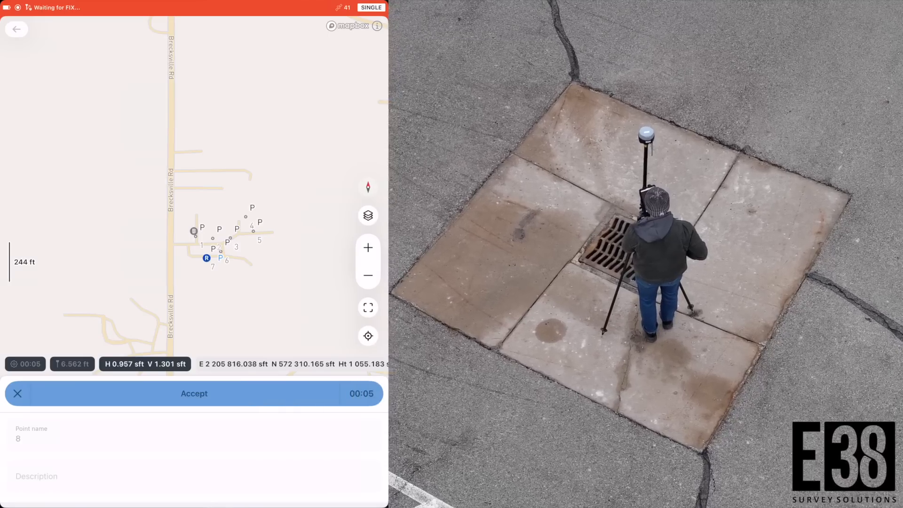
pyautogui.click(166, 393)
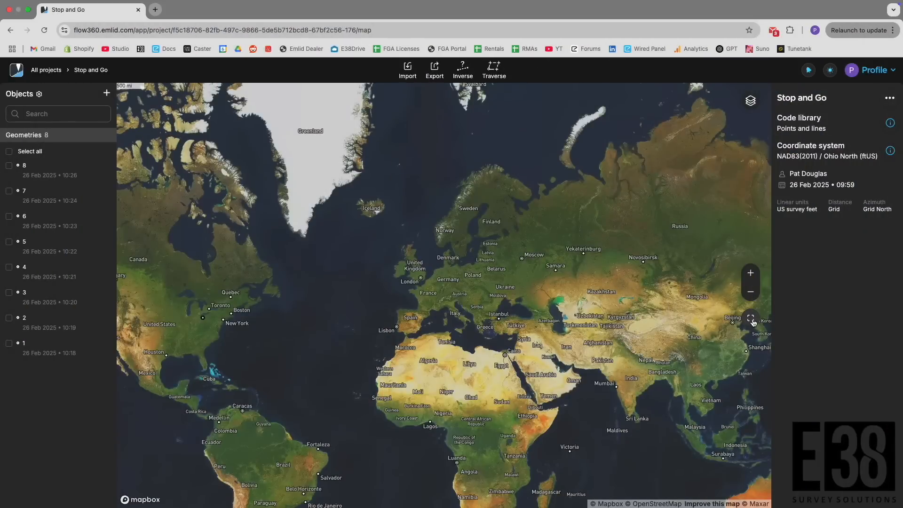
# - Switch to the Stop and Go project in Emlid Flow 360 and inspect point 8's details and its position against the nearby drain
pyautogui.click(752, 320)
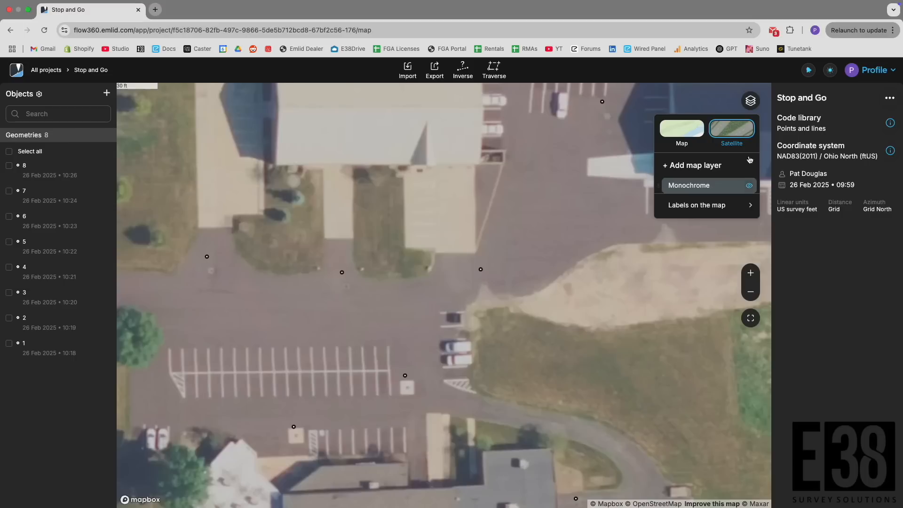
pyautogui.click(749, 106)
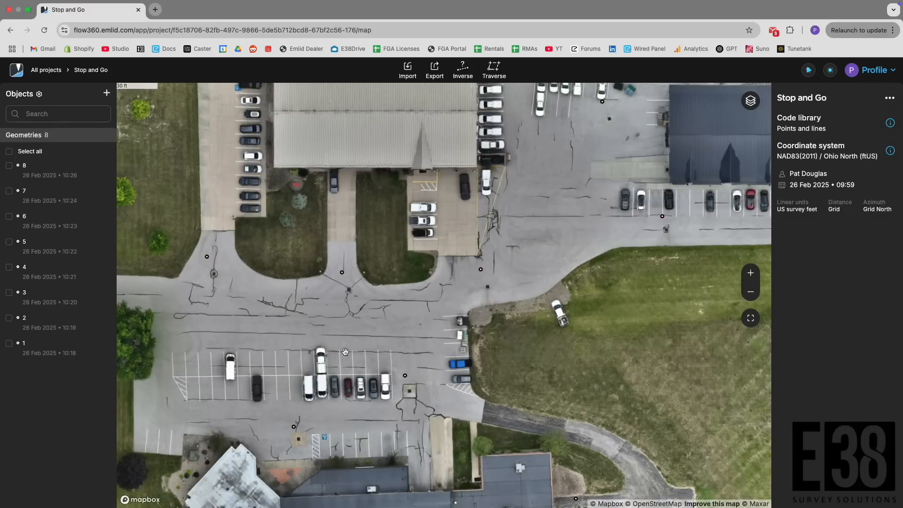
pyautogui.click(50, 171)
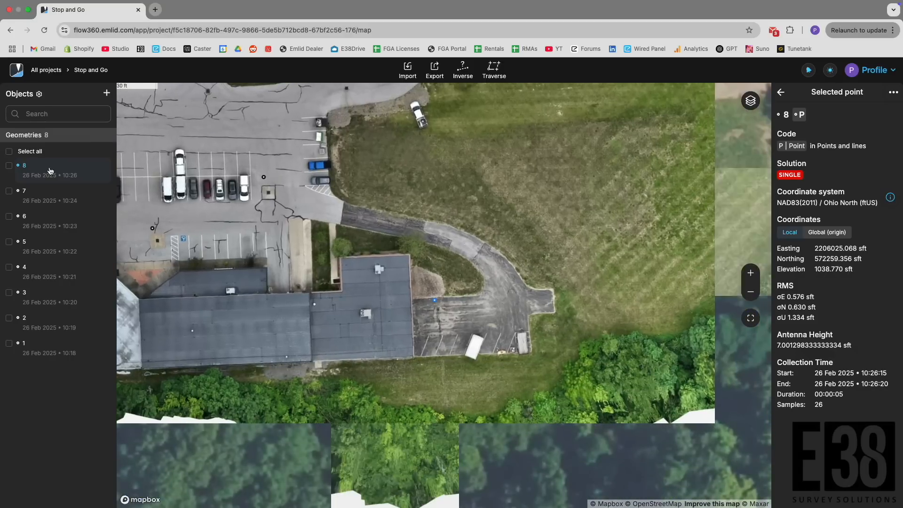
pyautogui.scroll(10, 387, 312)
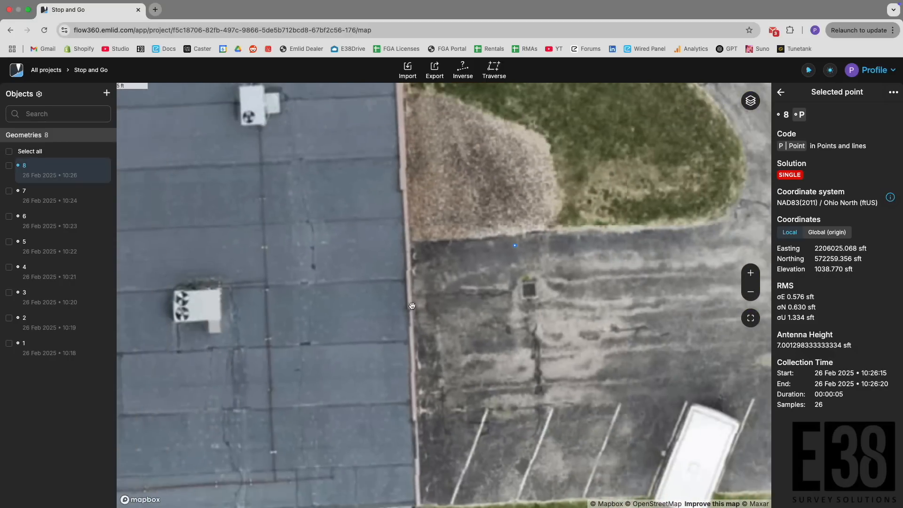
pyautogui.moveTo(412, 306); pyautogui.dragTo(396, 336)
pyautogui.scroll(-2, 454, 325)
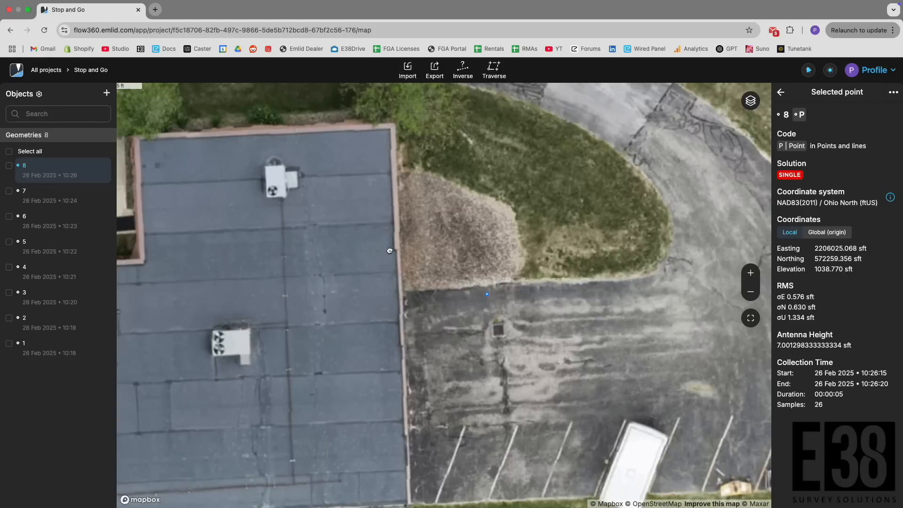
pyautogui.moveTo(389, 249); pyautogui.dragTo(454, 314)
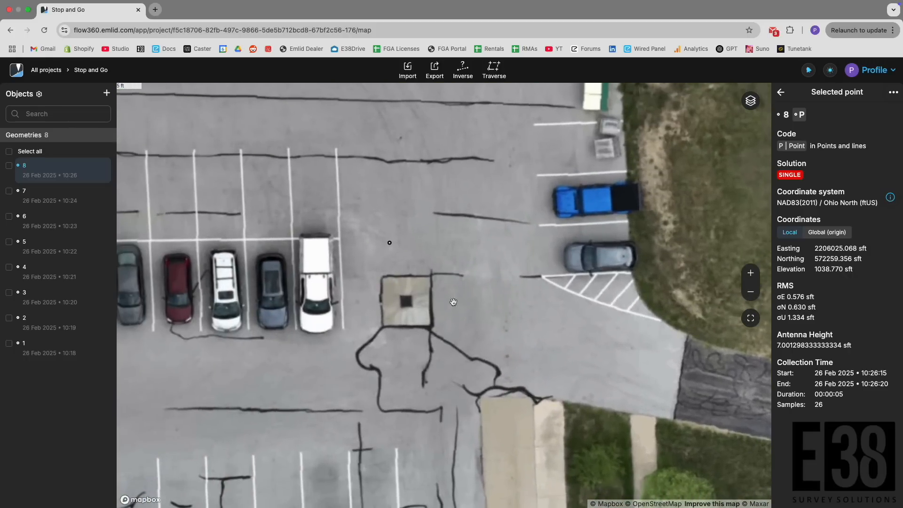
pyautogui.moveTo(378, 333); pyautogui.dragTo(537, 230)
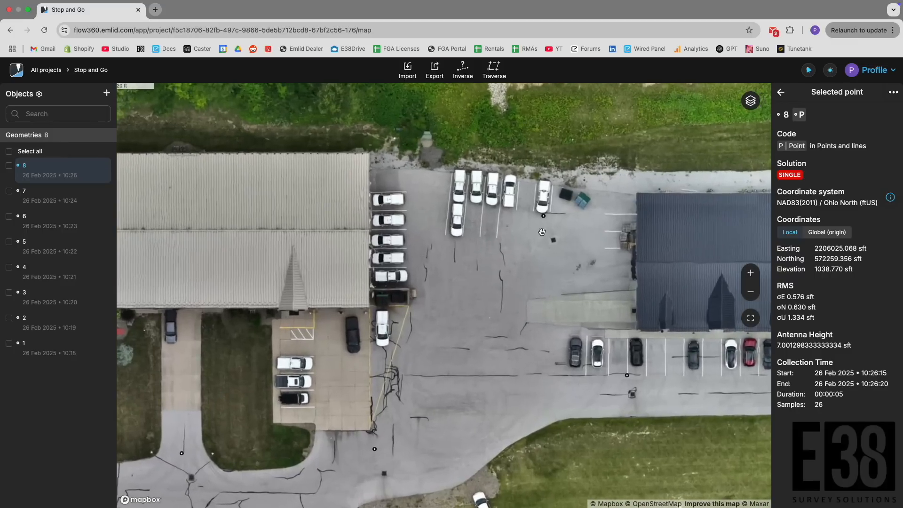
# - Examine how the points around the northern and eastern parking areas line up with their drain grates on the aerial imagery
pyautogui.click(542, 232)
pyautogui.scroll(10, 541, 232)
pyautogui.moveTo(541, 232); pyautogui.dragTo(415, 216)
pyautogui.scroll(-10, 421, 249)
pyautogui.moveTo(434, 339); pyautogui.dragTo(423, 297)
pyautogui.scroll(5, 424, 297)
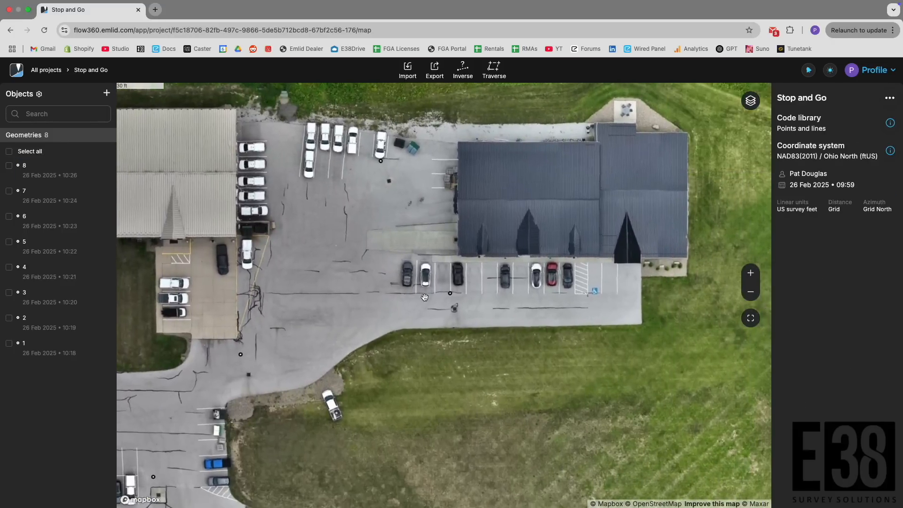
# - Export the Stop and Go project as a CSV file with all columns
pyautogui.click(751, 318)
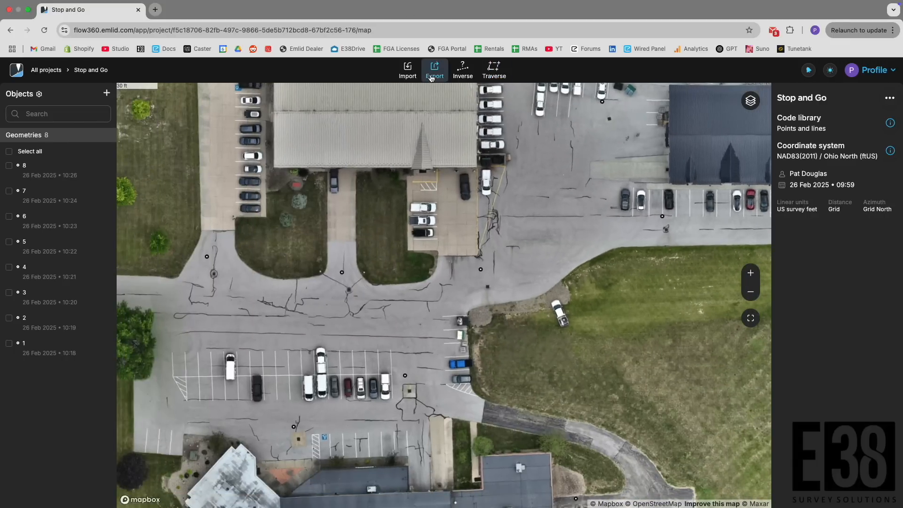
pyautogui.click(433, 78)
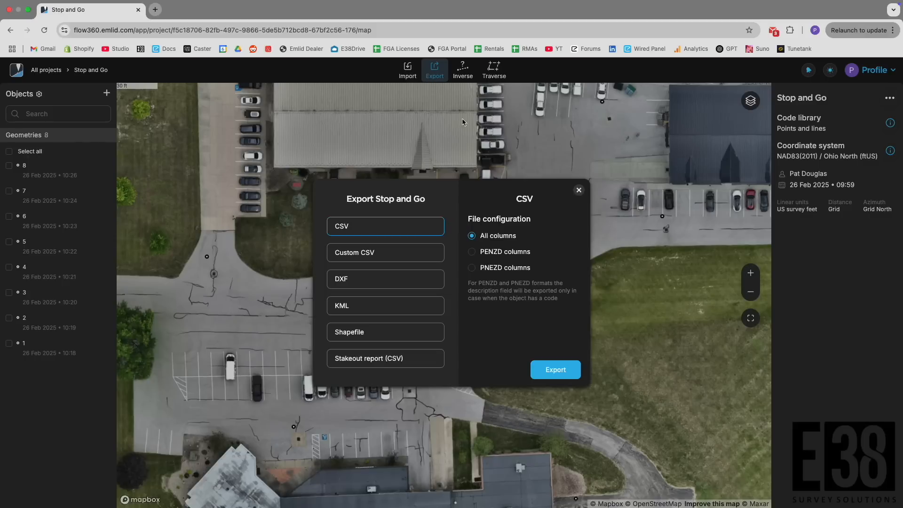
pyautogui.click(556, 372)
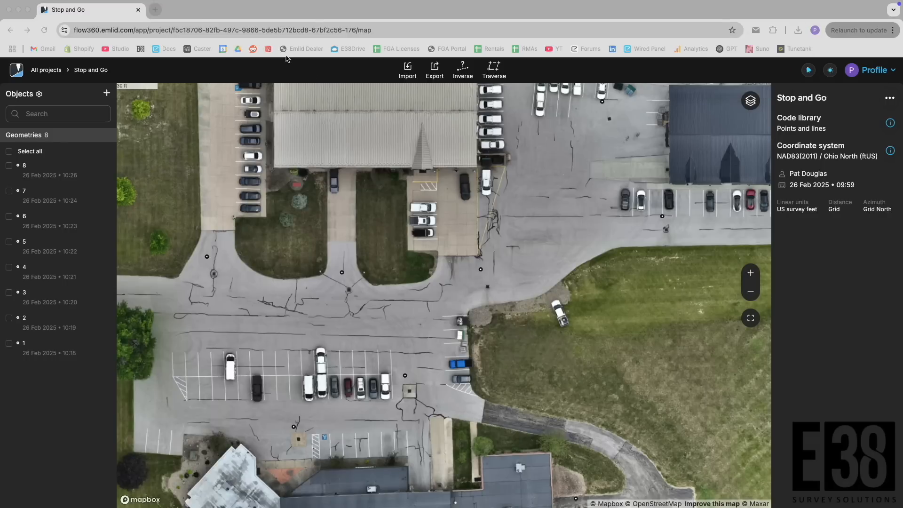
# - Open the base receiver's panel at 192.168.2.15 and download the recorded log Kit4Base_20250226150617.zip, keeping the file
pyautogui.click(155, 21)
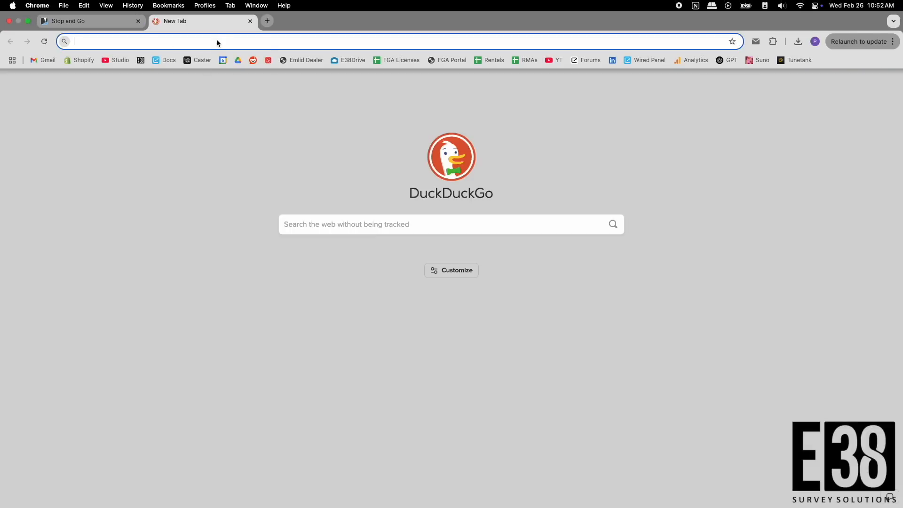
pyautogui.write('192.168.2.15')
pyautogui.press('Return')
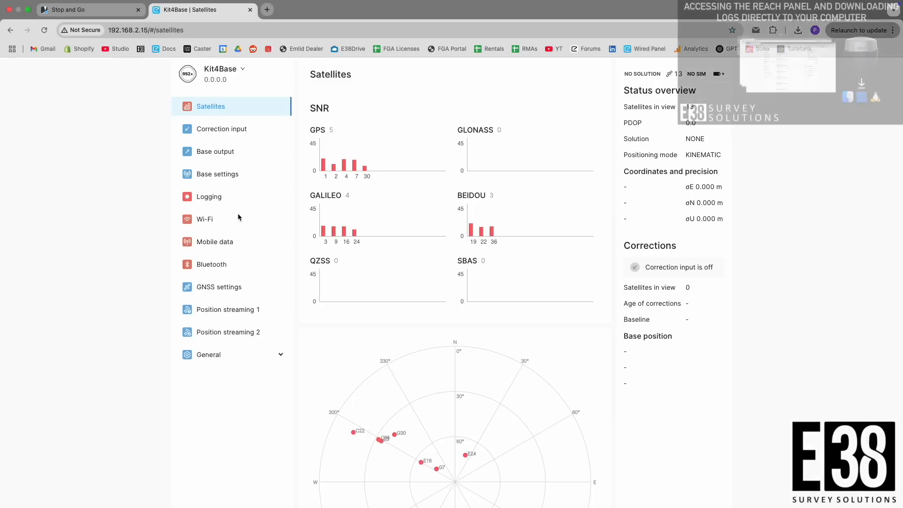
pyautogui.click(210, 198)
pyautogui.click(597, 316)
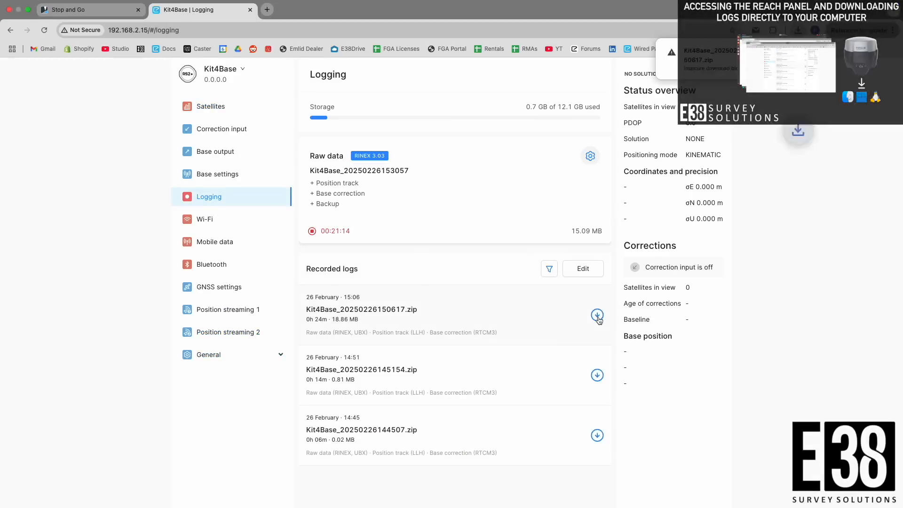
pyautogui.click(773, 53)
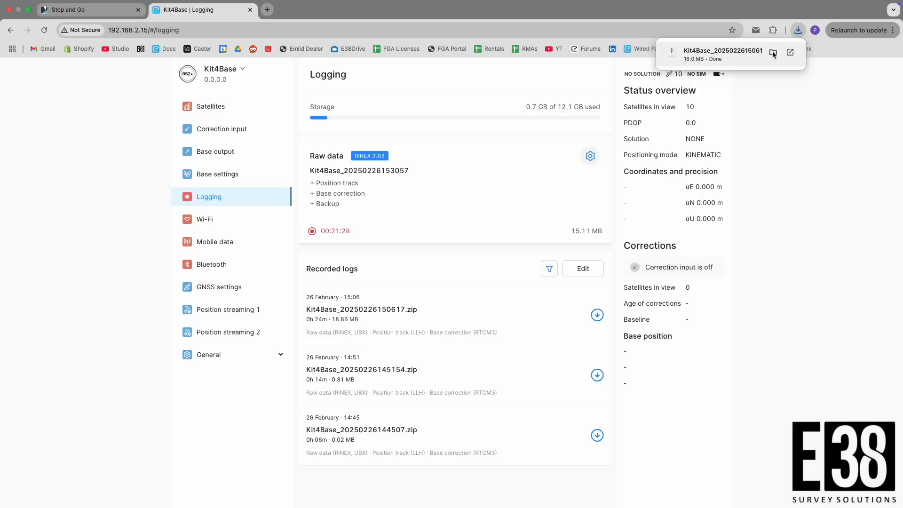
# - Reload the panel for the RS3Kit2 rover and download its recorded log RS3Kit2_20250226151433.zip, keeping the file
pyautogui.click(49, 31)
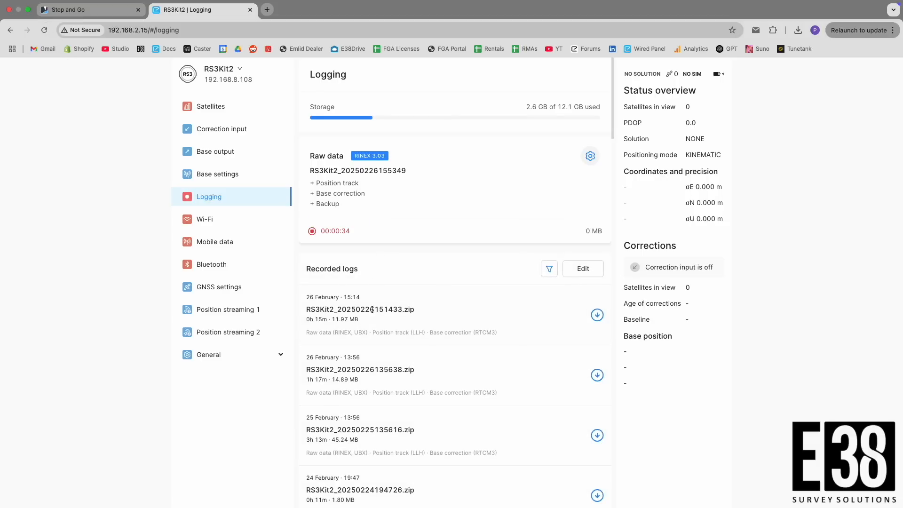
pyautogui.click(597, 314)
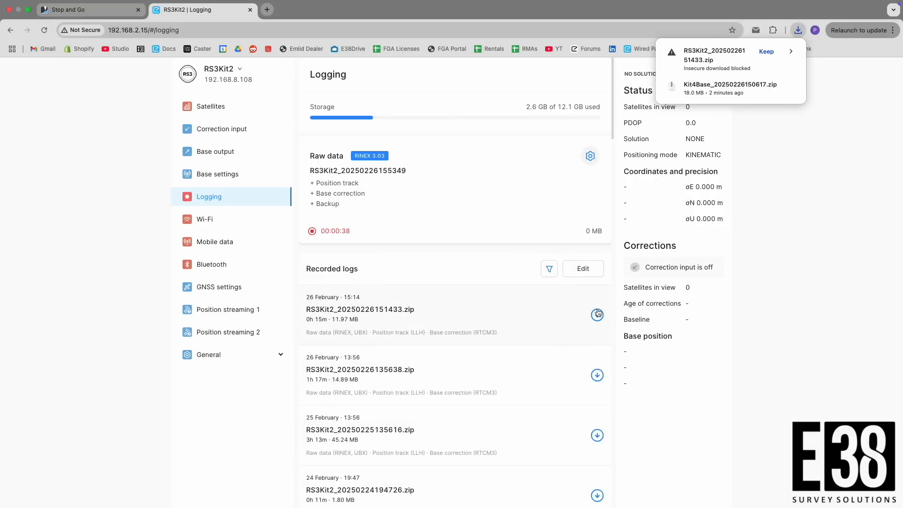
pyautogui.click(767, 52)
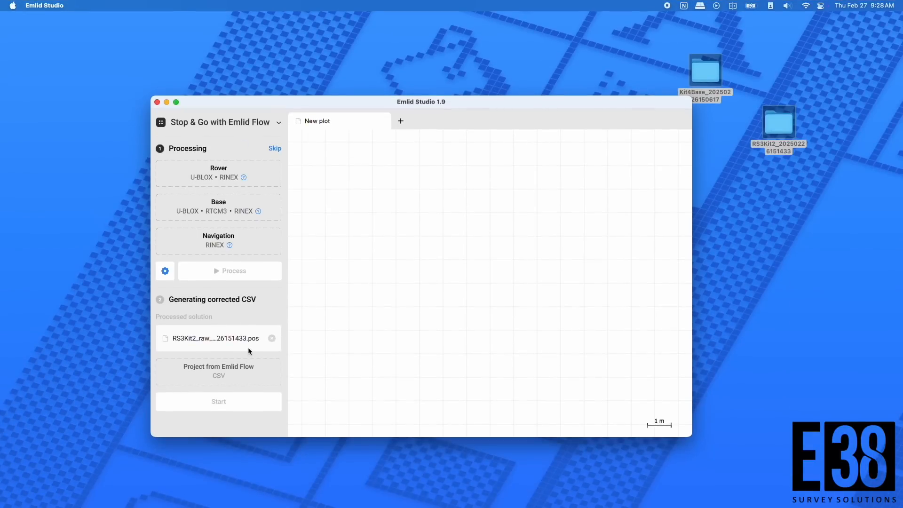
pyautogui.click(723, 85)
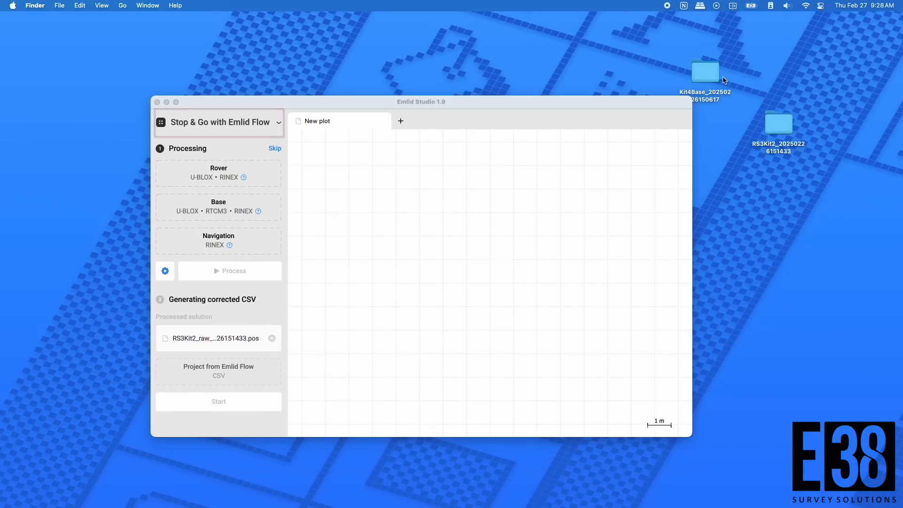
pyautogui.doubleClick(706, 75)
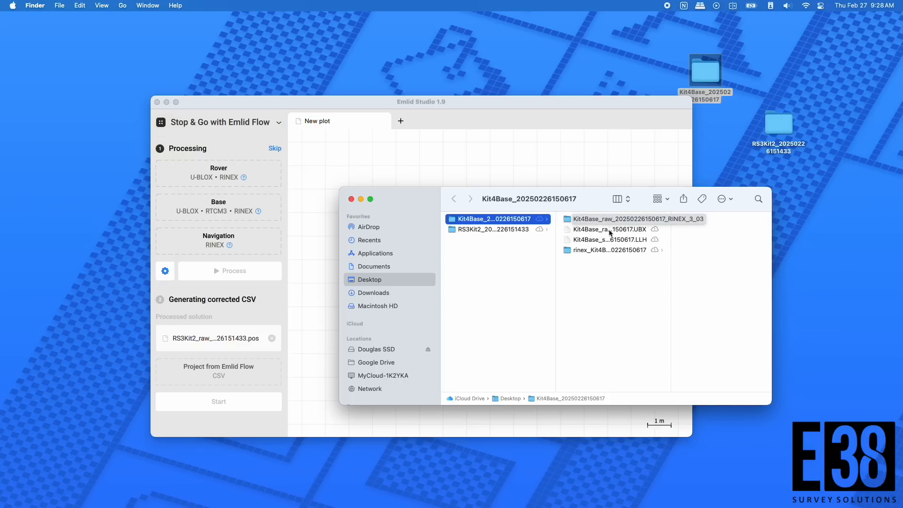
pyautogui.moveTo(611, 232); pyautogui.dragTo(198, 212)
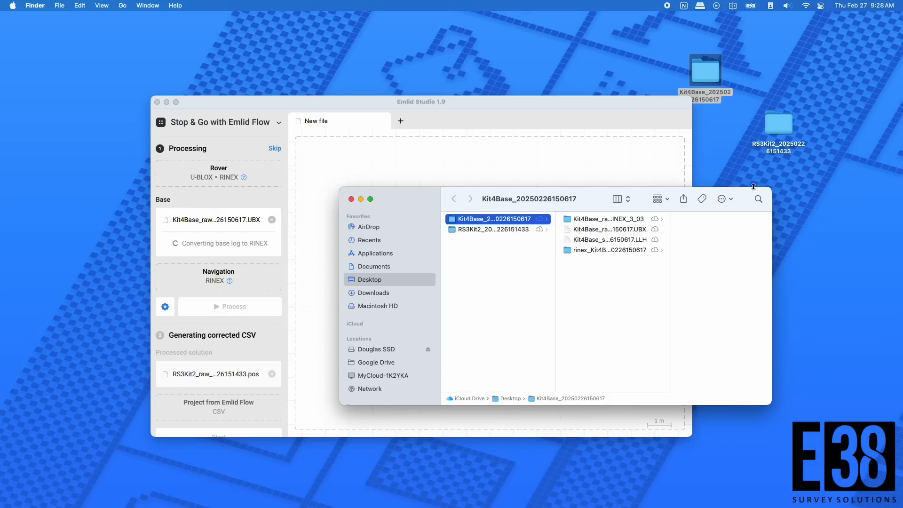
pyautogui.doubleClick(780, 137)
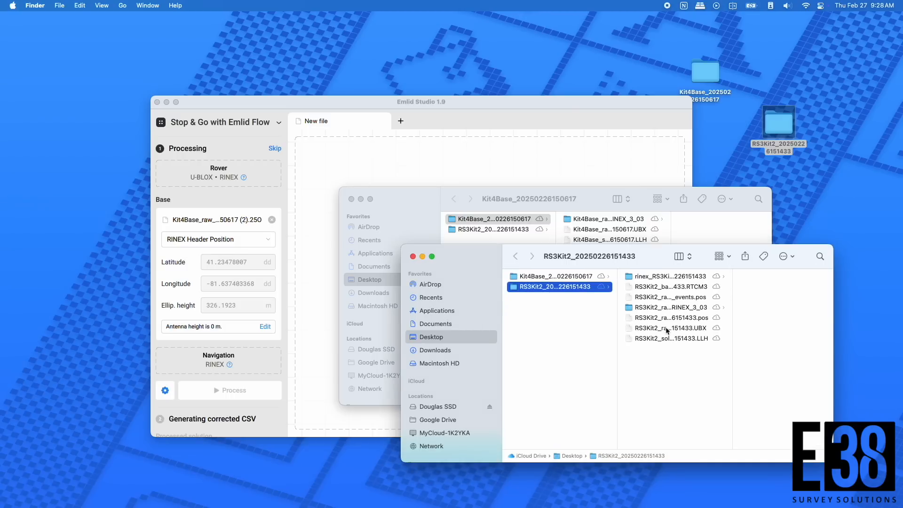
pyautogui.moveTo(667, 331); pyautogui.dragTo(222, 179)
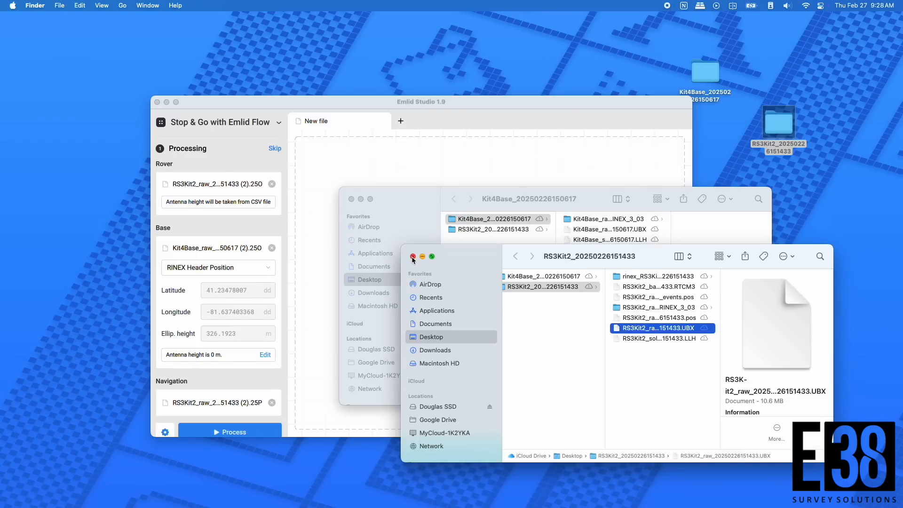
pyautogui.click(413, 257)
pyautogui.click(351, 199)
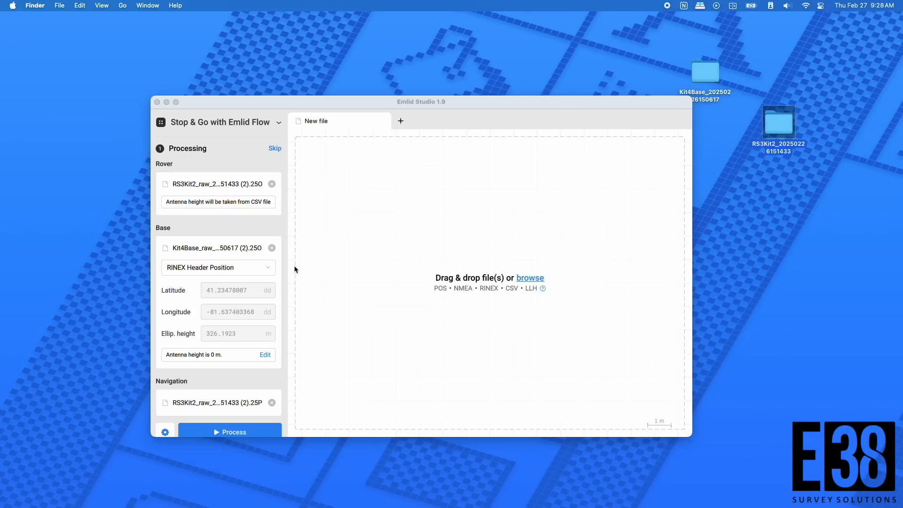
pyautogui.scroll(-1, 237, 381)
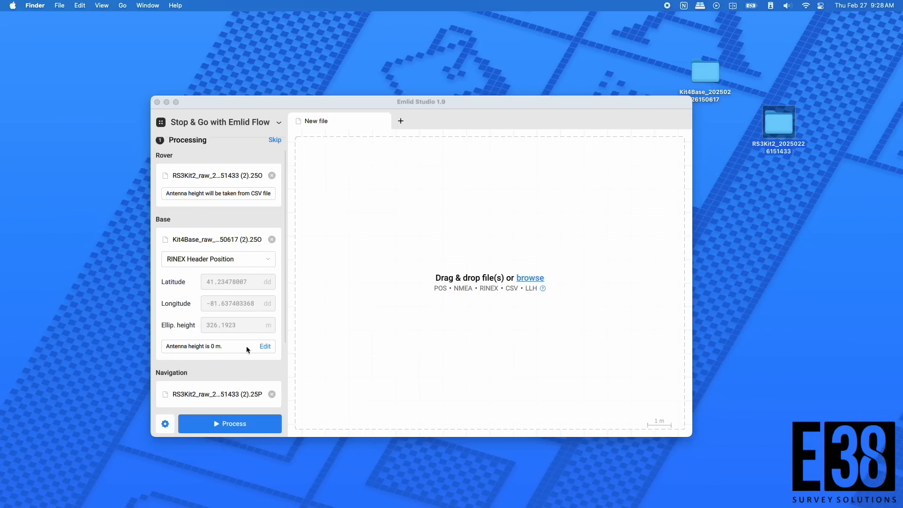
pyautogui.click(225, 256)
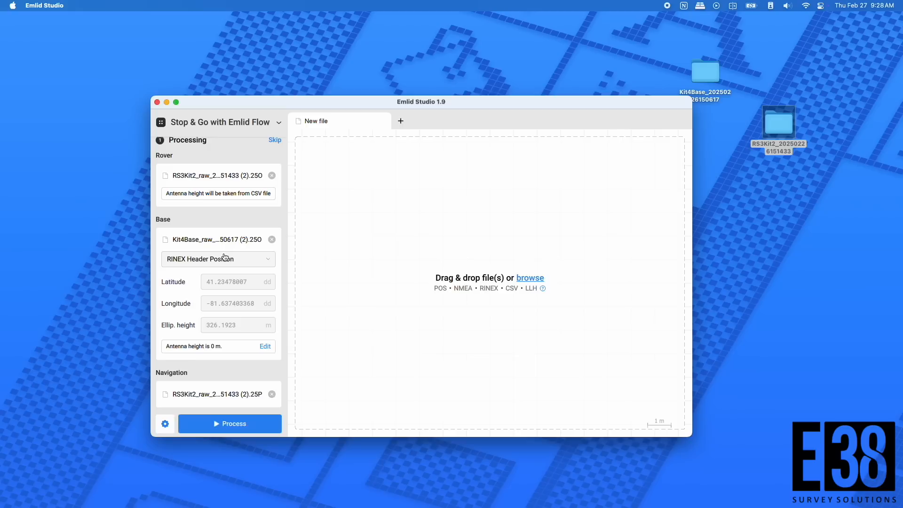
pyautogui.click(225, 257)
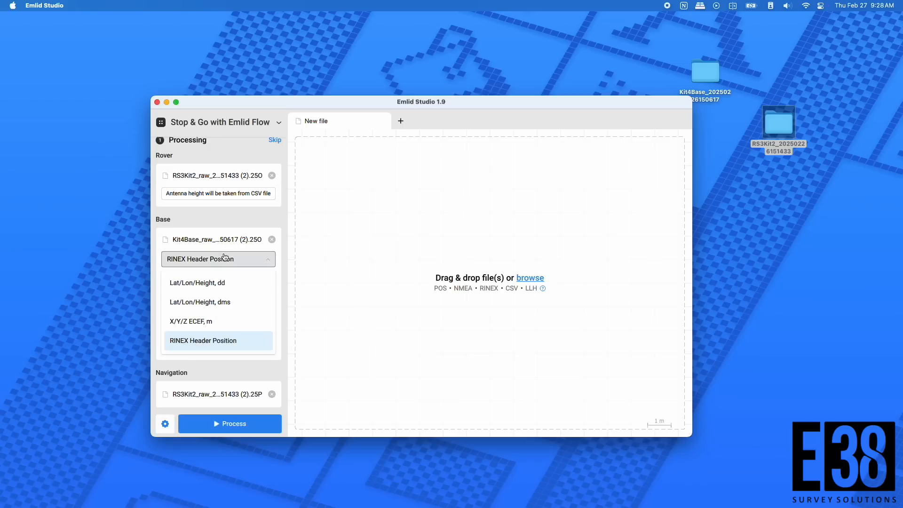
pyautogui.click(221, 292)
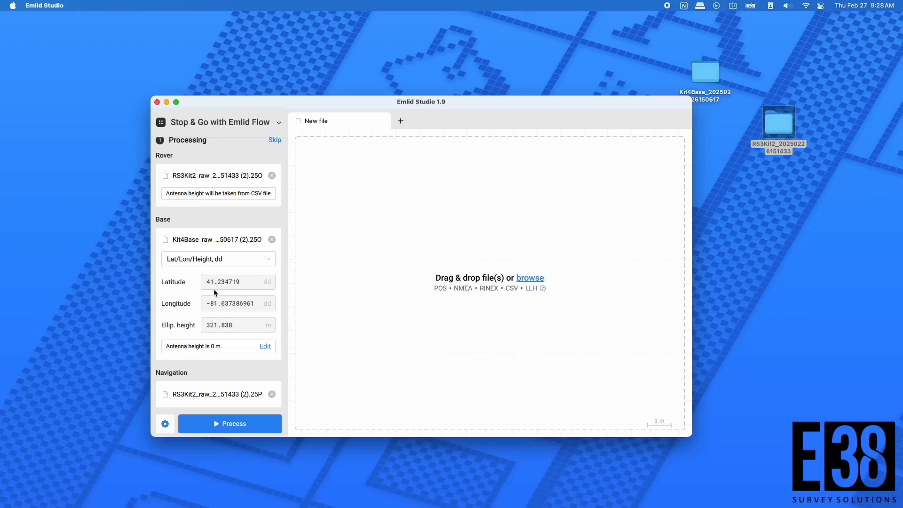
# - Set the base antenna to an RS2+ receiver with a measured height of 2 m and save it
pyautogui.click(266, 346)
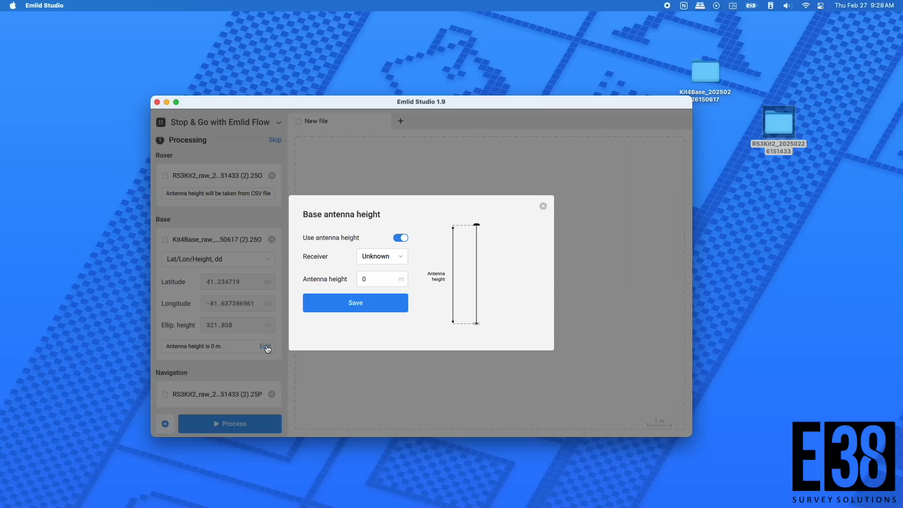
pyautogui.click(382, 255)
pyautogui.click(379, 316)
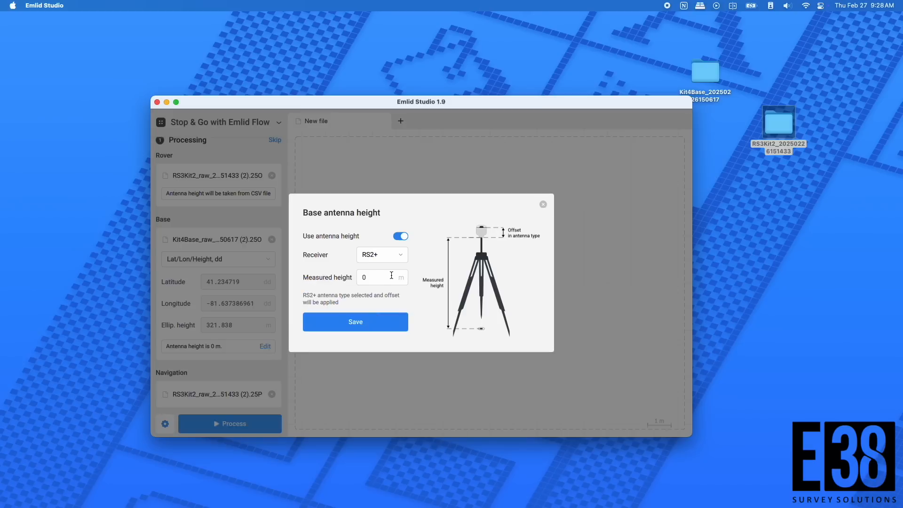
pyautogui.click(361, 328)
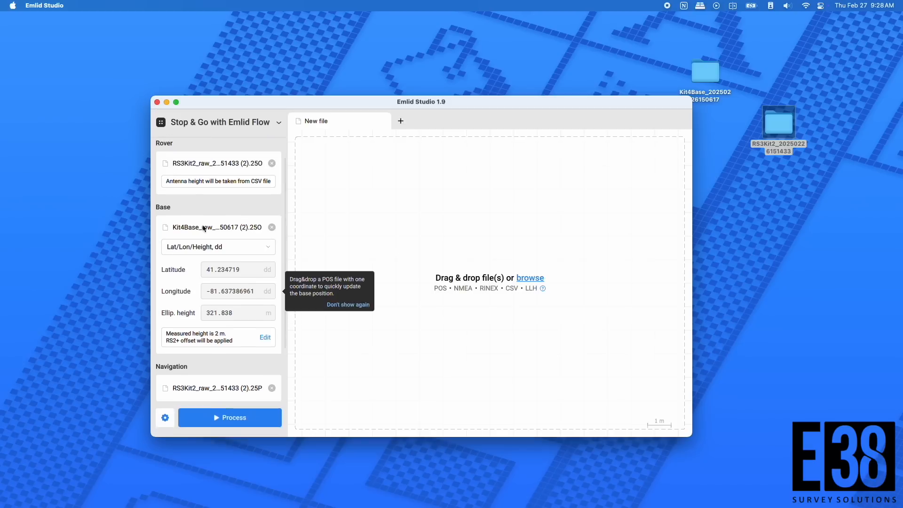
# - Review the kinematic processing settings, save them and process the rover and base logs
pyautogui.scroll(-5, 164, 312)
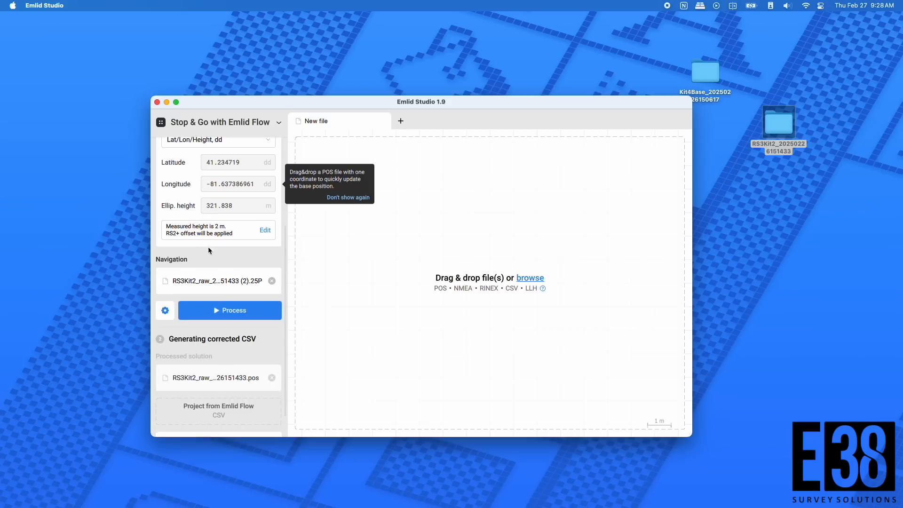
pyautogui.click(165, 312)
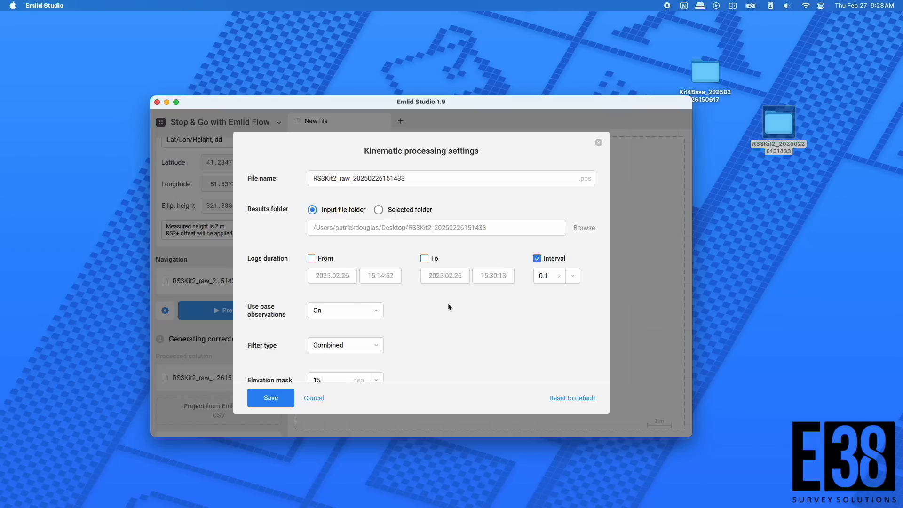
pyautogui.scroll(-10, 541, 298)
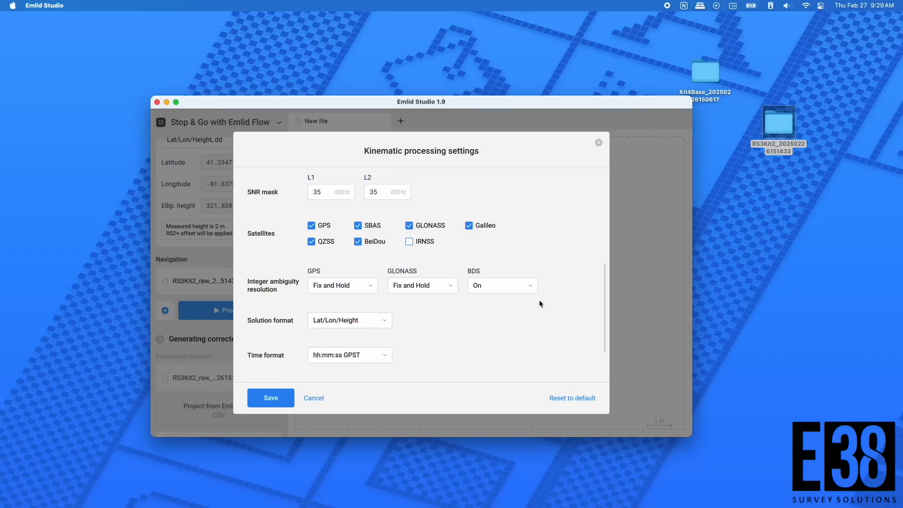
pyautogui.scroll(10, 492, 299)
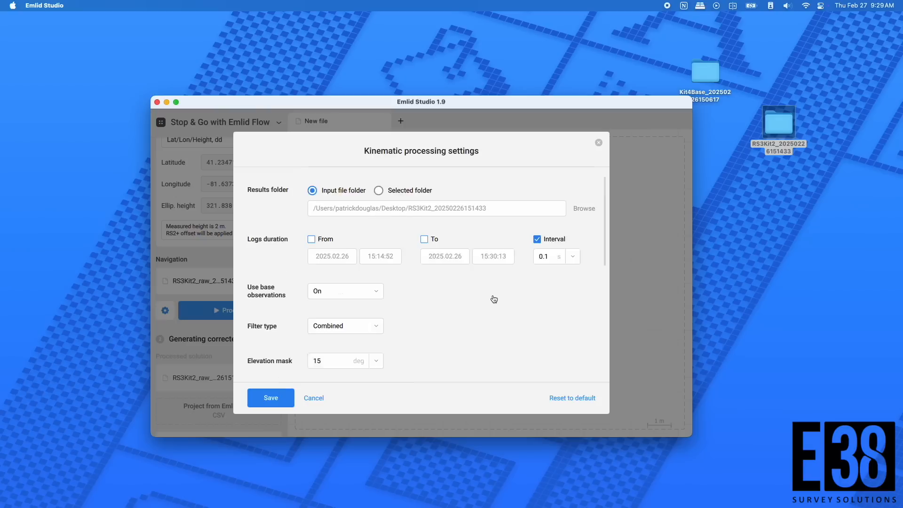
pyautogui.click(269, 399)
pyautogui.click(220, 316)
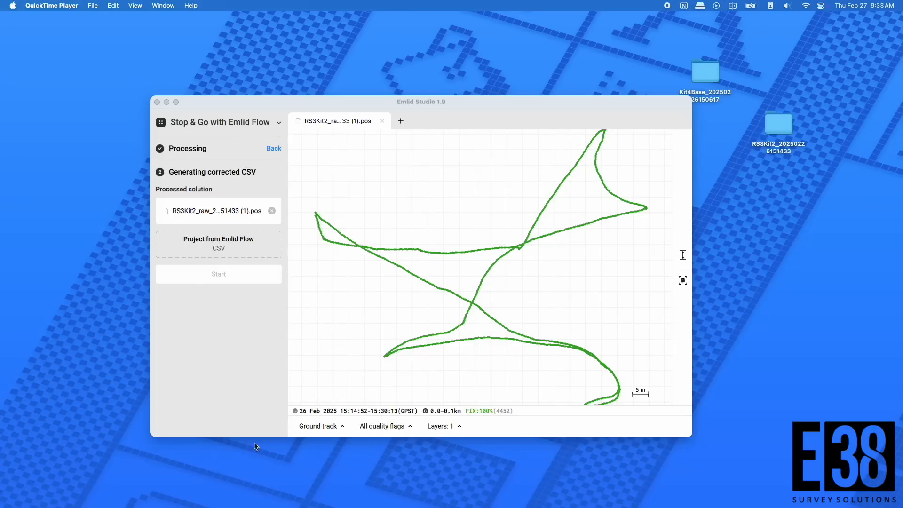
# - Add Stop and Go.csv as the Emlid Flow project, limit data quality to FIX and generate the corrected CSV
pyautogui.moveTo(383, 353); pyautogui.dragTo(205, 244)
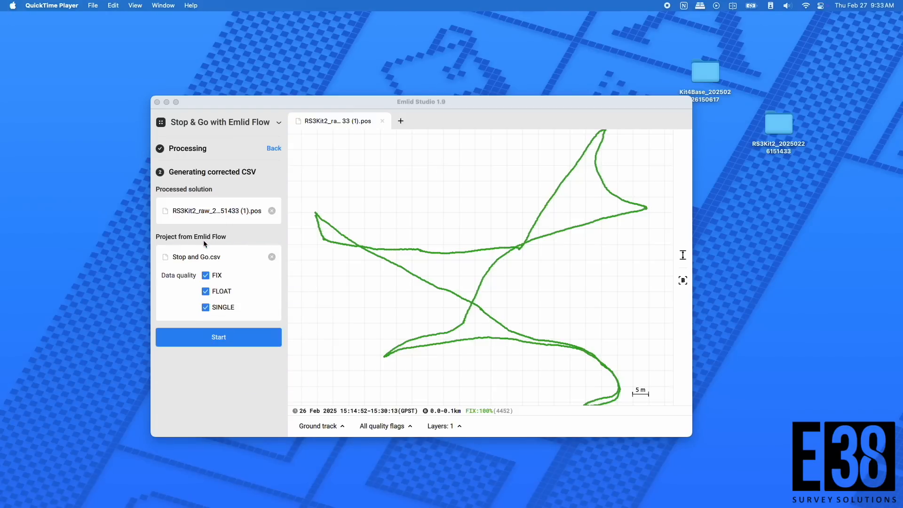
pyautogui.click(206, 294)
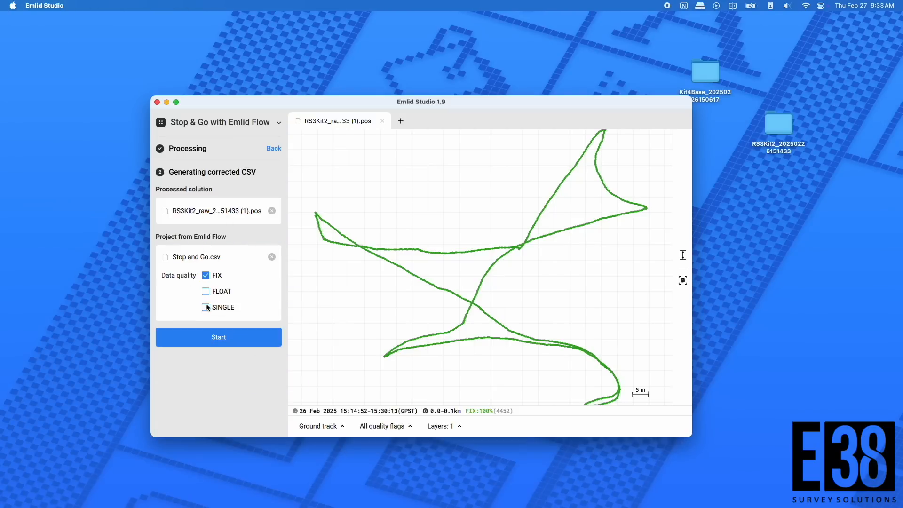
pyautogui.click(218, 345)
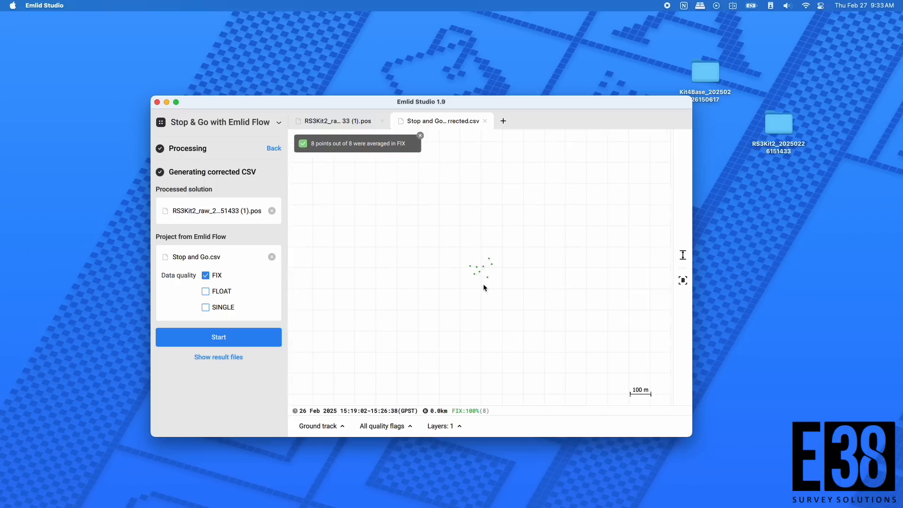
pyautogui.scroll(2, 484, 286)
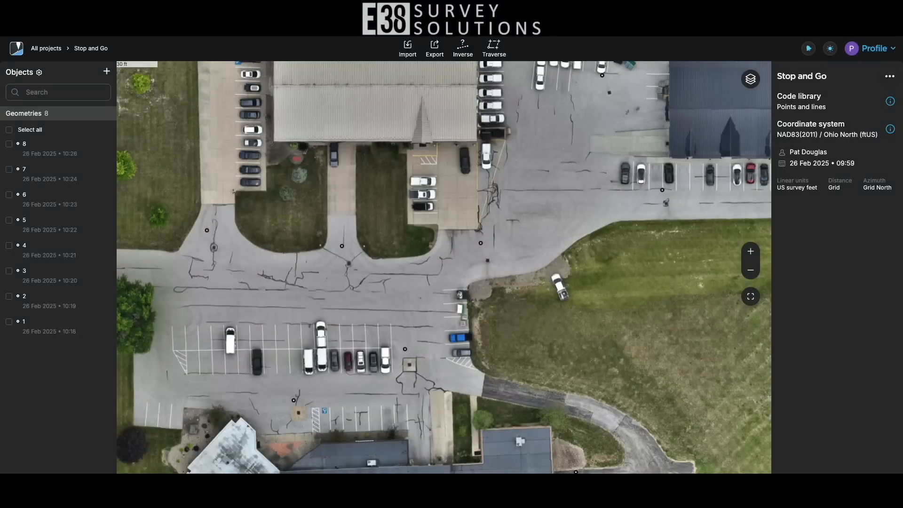
# - Switch back to the online Stop and Go project and import Stop and Go_corrected.csv in CSV format
pyautogui.click(400, 50)
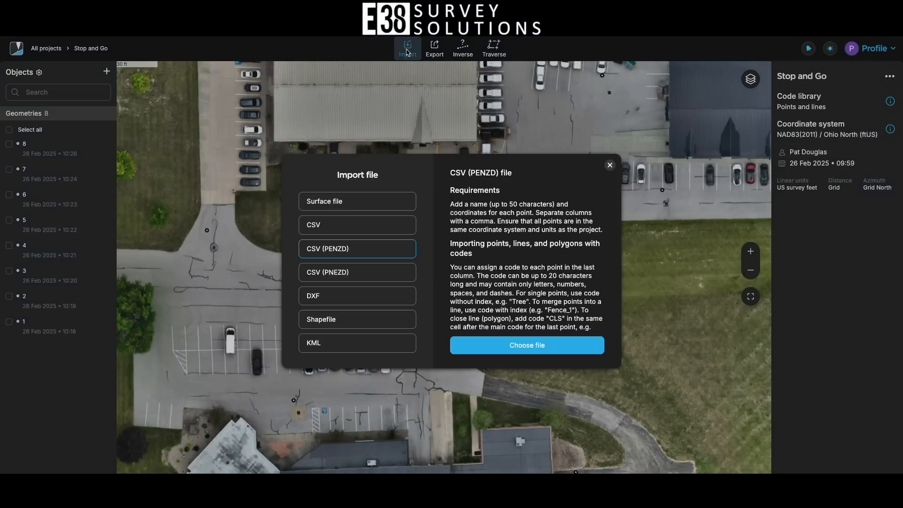
pyautogui.click(335, 227)
pyautogui.click(494, 344)
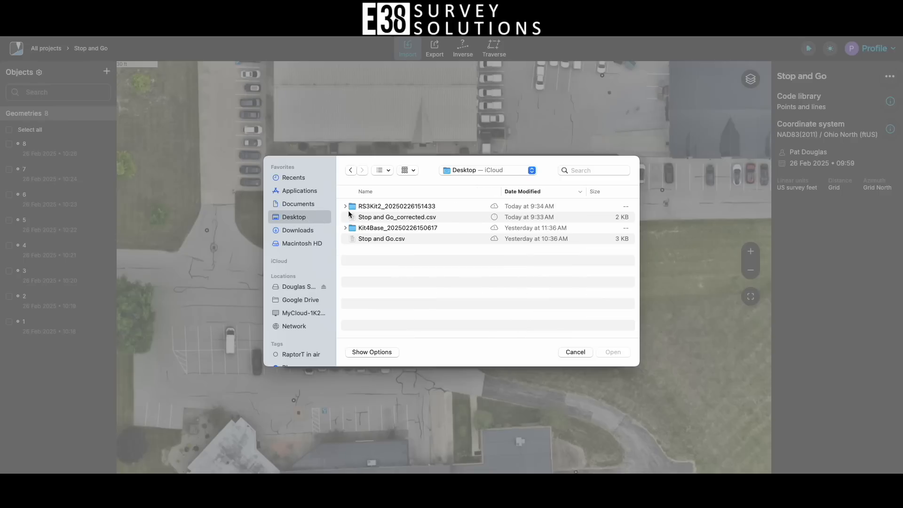
pyautogui.click(399, 222)
pyautogui.click(613, 351)
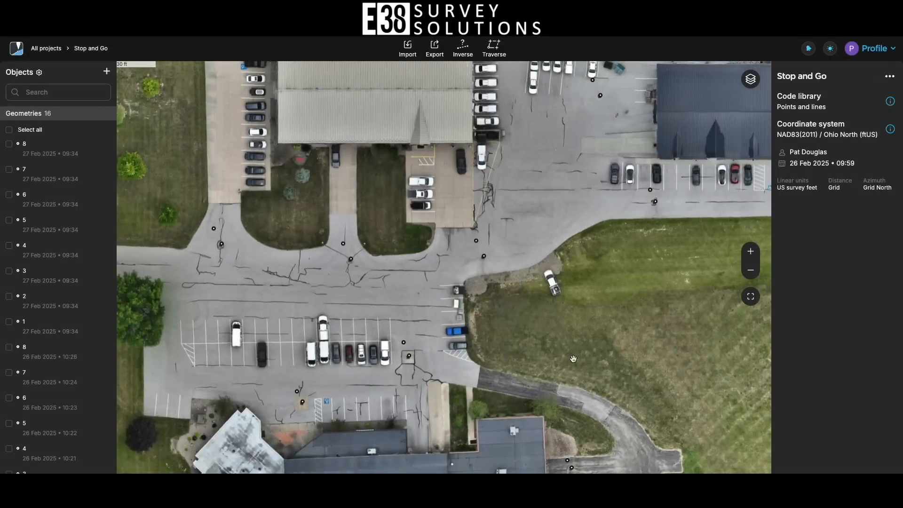
# - Run an Inverse between the original and corrected point 1, then clear both points
pyautogui.click(464, 52)
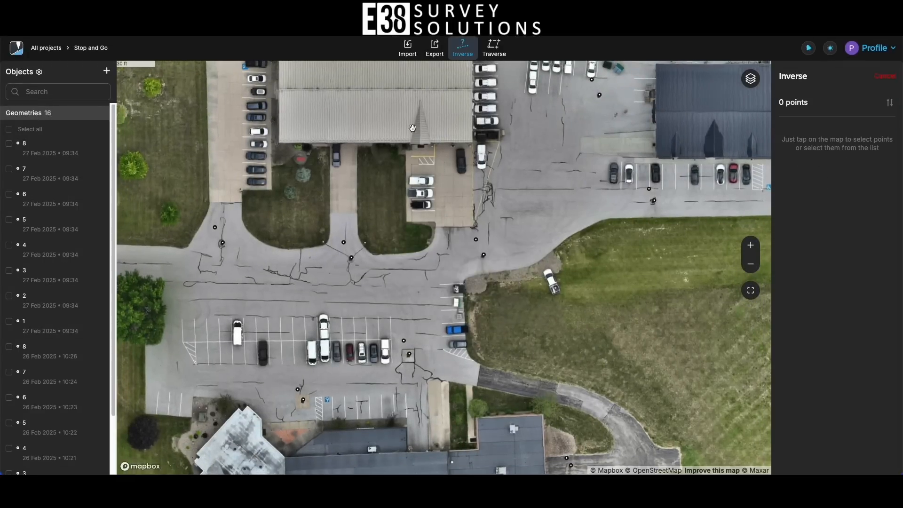
pyautogui.click(214, 229)
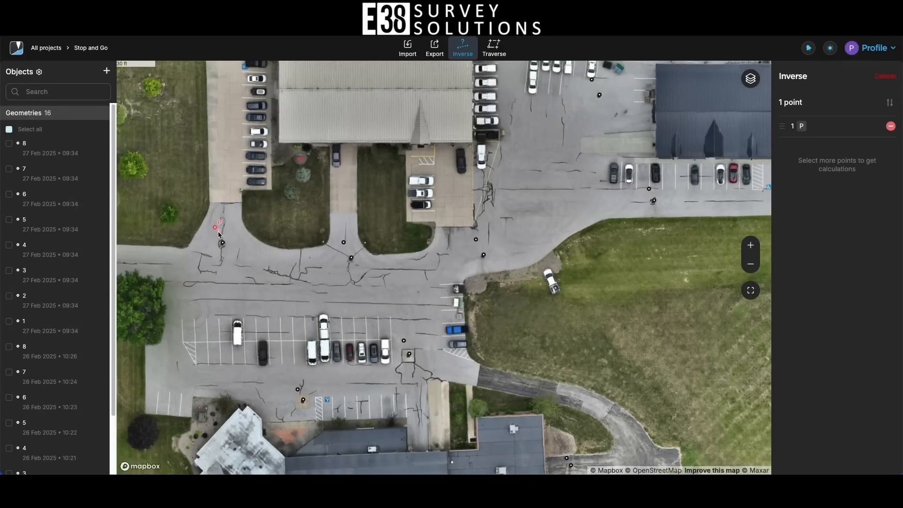
pyautogui.click(222, 243)
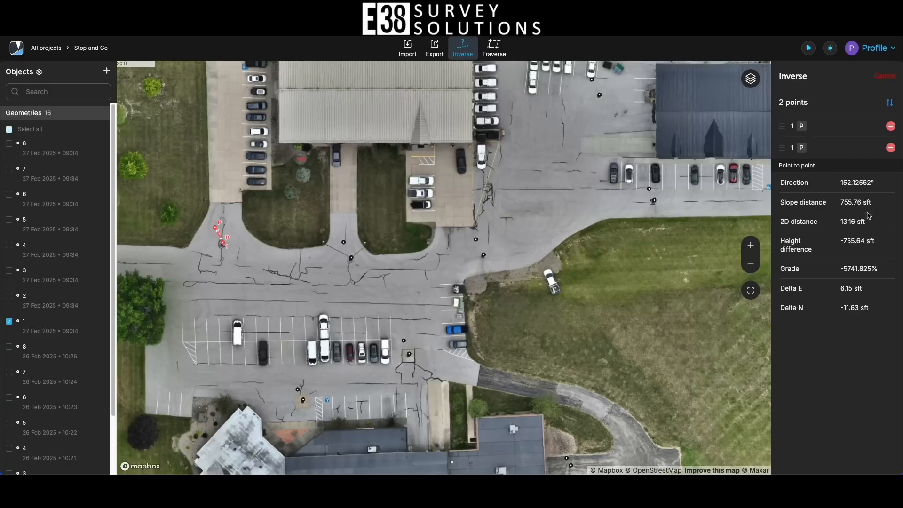
pyautogui.click(891, 147)
pyautogui.click(891, 126)
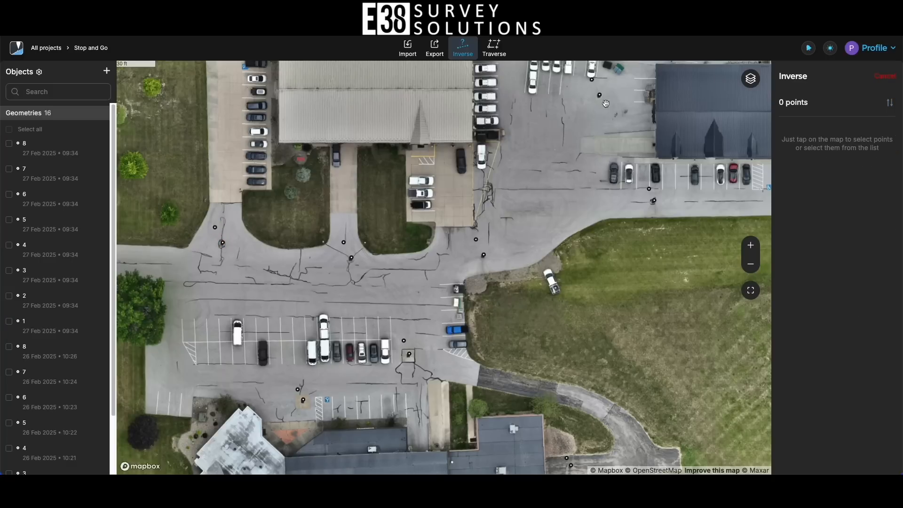
# - Measure the inverse from the original point 3 to its corrected position and clear the selection
pyautogui.click(476, 239)
pyautogui.click(483, 255)
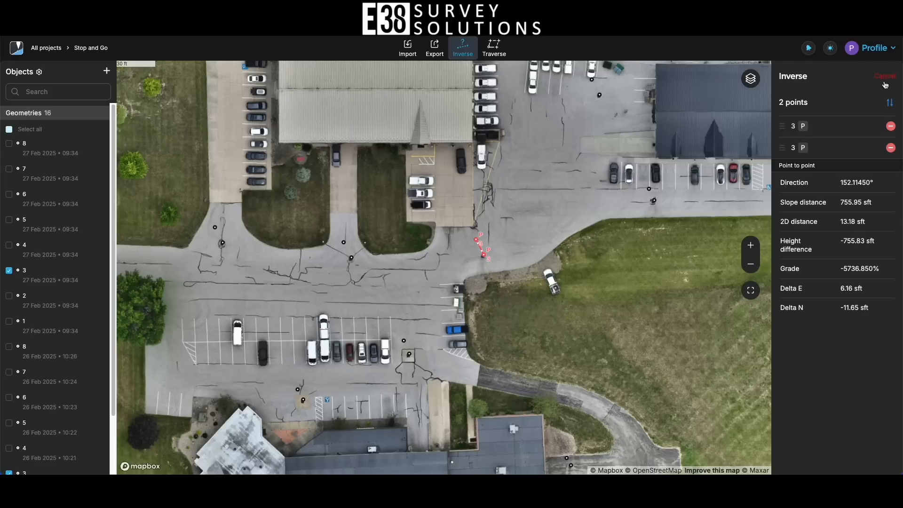
pyautogui.click(891, 126)
pyautogui.click(891, 126)
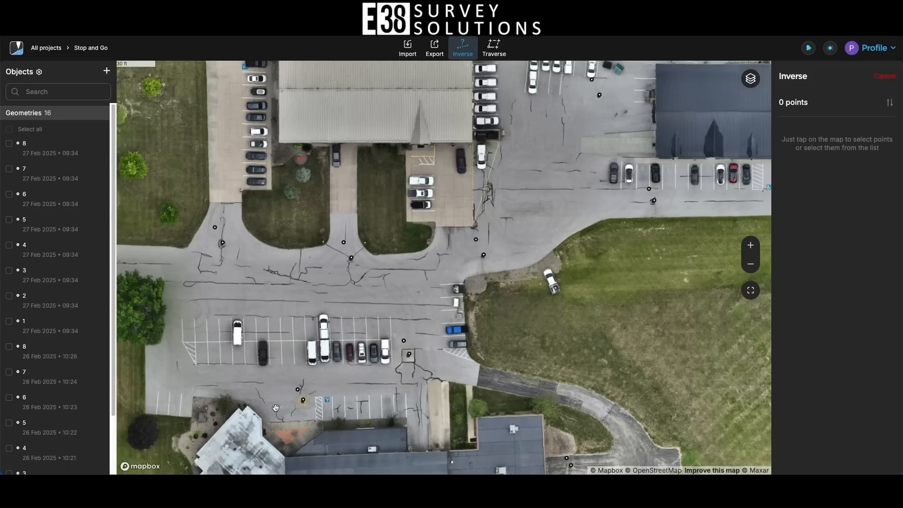
# - Measure the inverse between the original and corrected positions of point 7, then of point 6
pyautogui.click(299, 390)
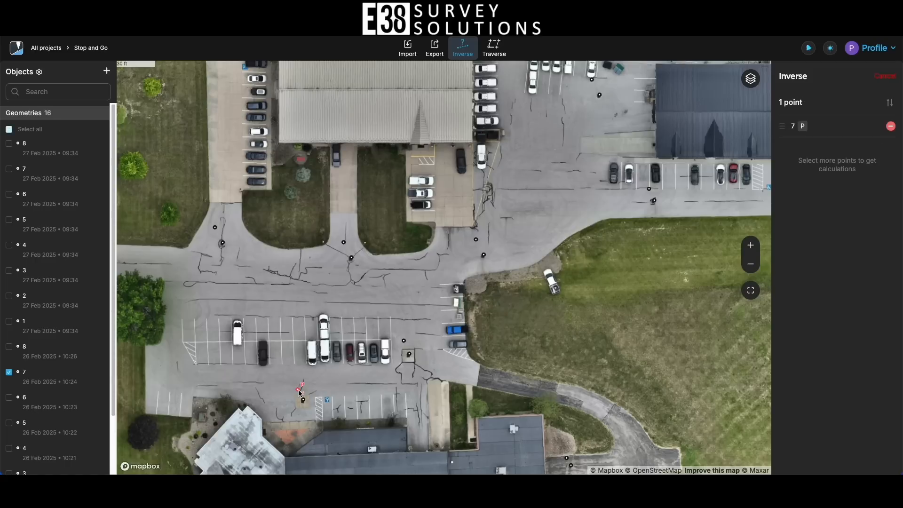
pyautogui.click(305, 401)
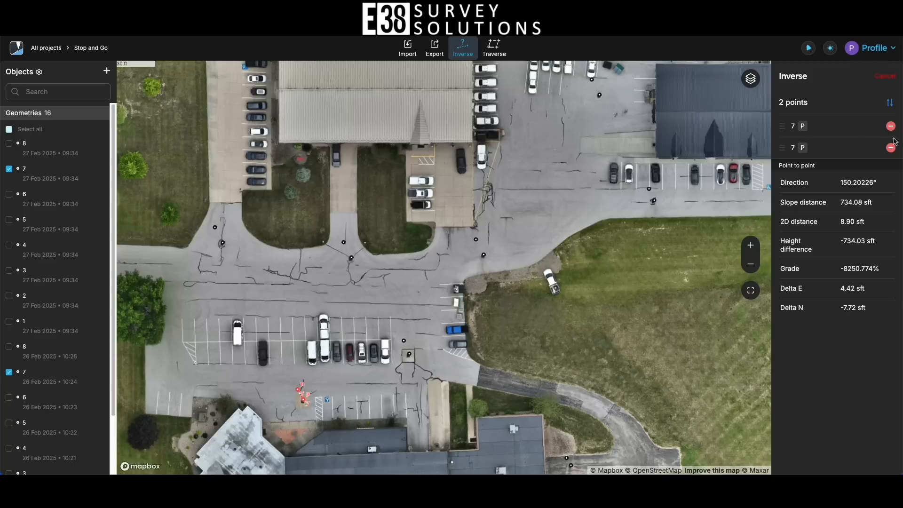
pyautogui.click(891, 148)
pyautogui.click(891, 126)
pyautogui.click(405, 341)
pyautogui.click(411, 354)
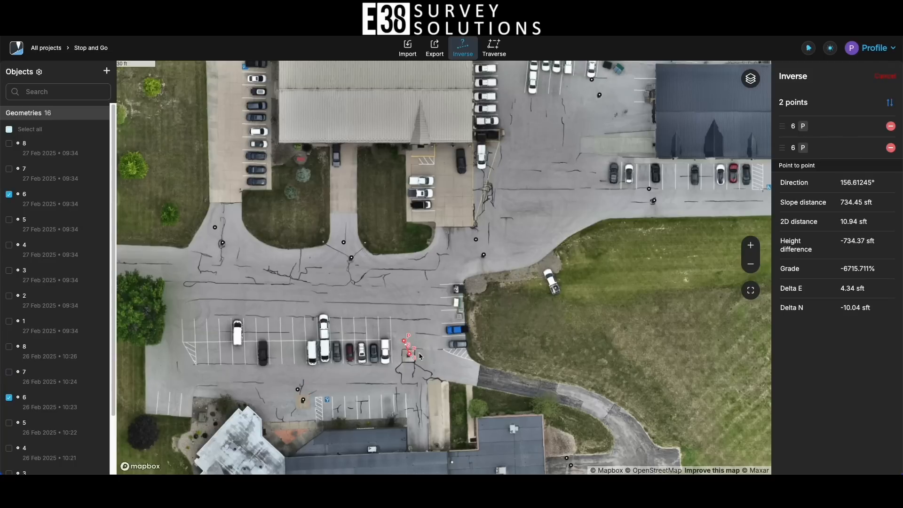
# - Examine up close how the corrected points line up with the drain grates on the aerial imagery
pyautogui.scroll(5, 396, 361)
pyautogui.moveTo(340, 343); pyautogui.dragTo(334, 456)
pyautogui.moveTo(160, 304); pyautogui.dragTo(309, 352)
pyautogui.moveTo(532, 321); pyautogui.dragTo(201, 386)
pyautogui.moveTo(659, 229); pyautogui.dragTo(503, 286)
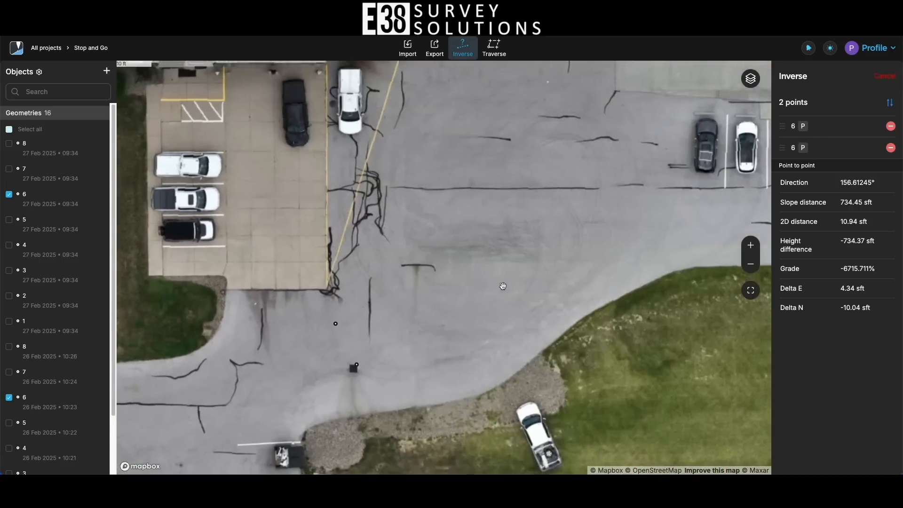
pyautogui.moveTo(734, 217); pyautogui.dragTo(579, 252)
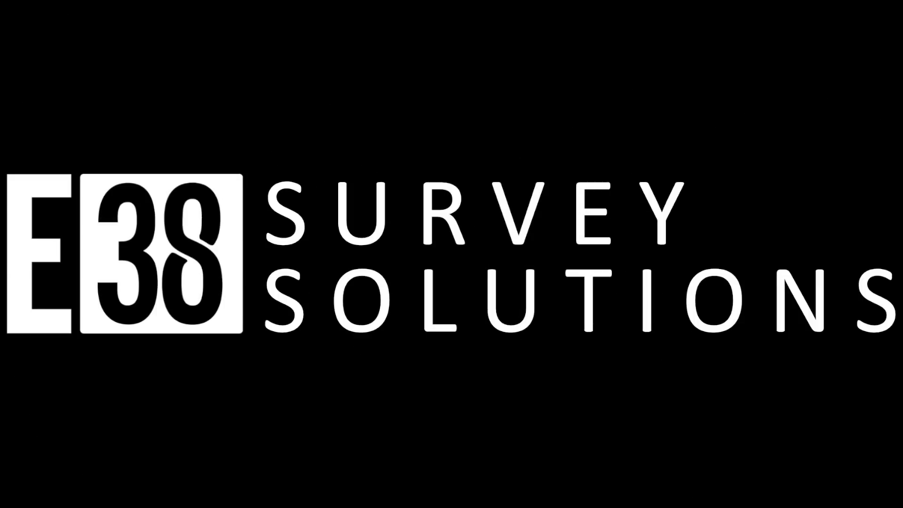